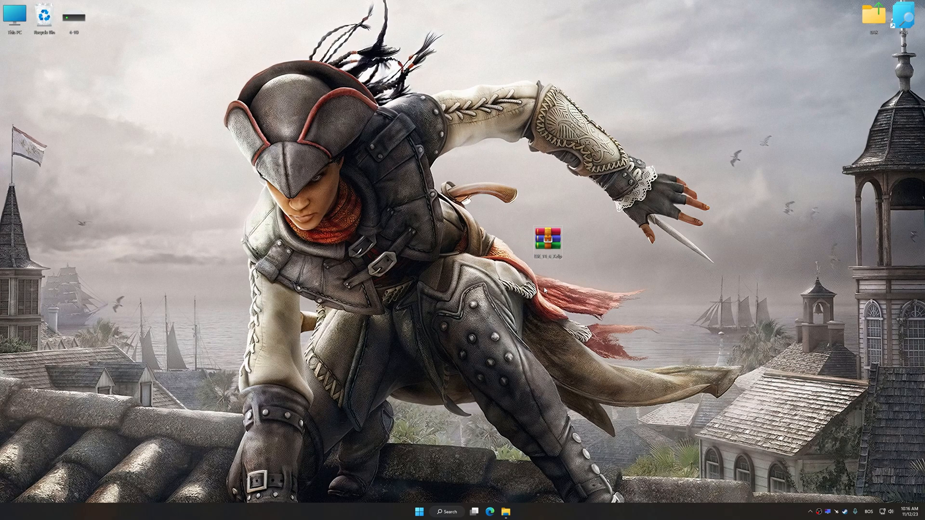
- Extract the zip with WinRAR and install Low Specs Experience v11.4.7 from the extracted setup
{"action": "right_click", "coordinate": [541, 234]}
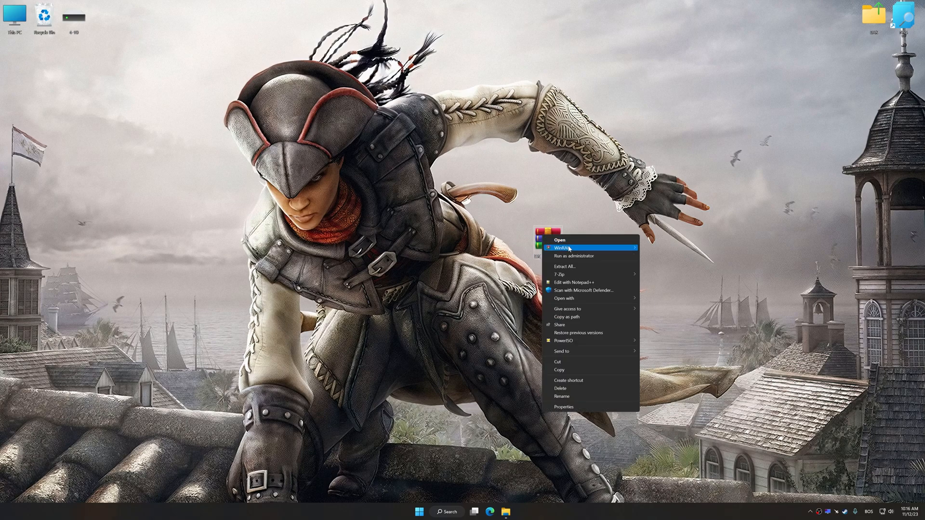
{"action": "left_click", "coordinate": [680, 272]}
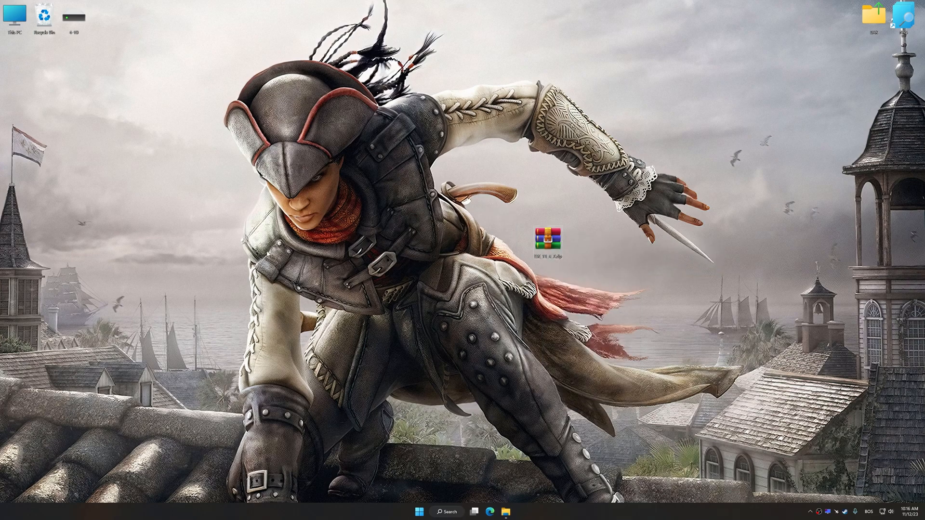
{"action": "double_click", "coordinate": [14, 199]}
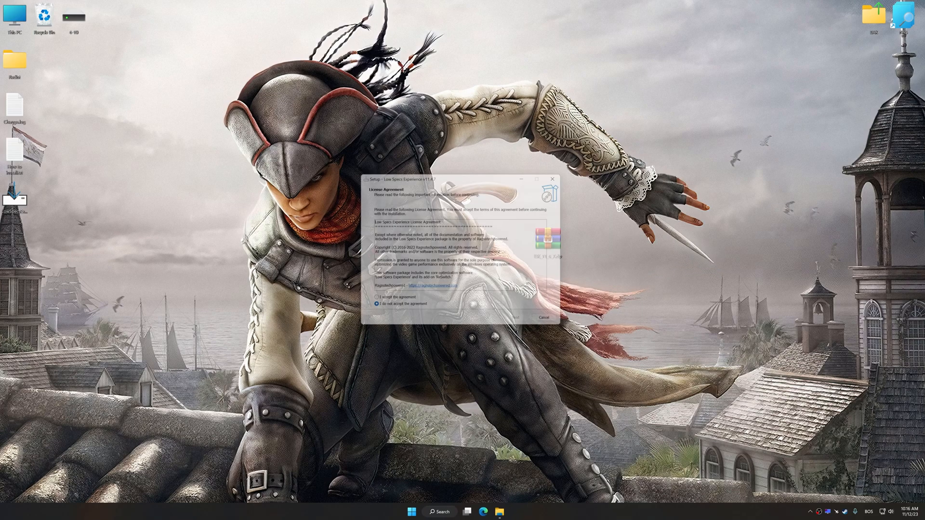
{"action": "left_click", "coordinate": [513, 324]}
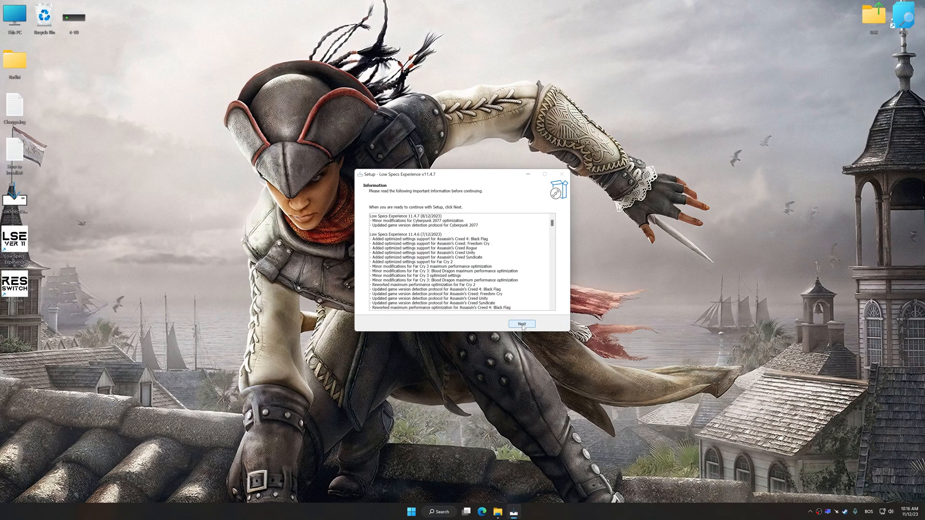
{"action": "left_click", "coordinate": [520, 324]}
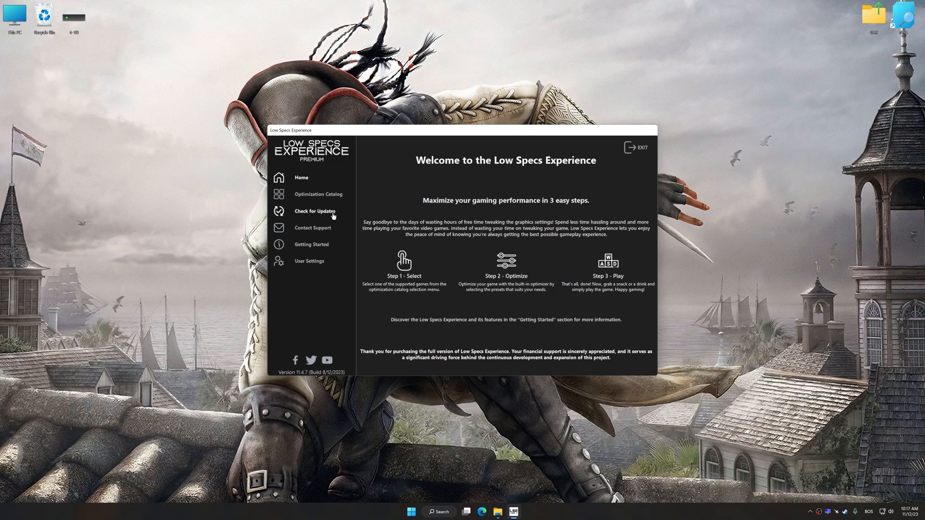
- Choose Assassin's Creed: Liberation HD in the Optimization Catalog and load its optimization package
{"action": "left_click", "coordinate": [297, 196]}
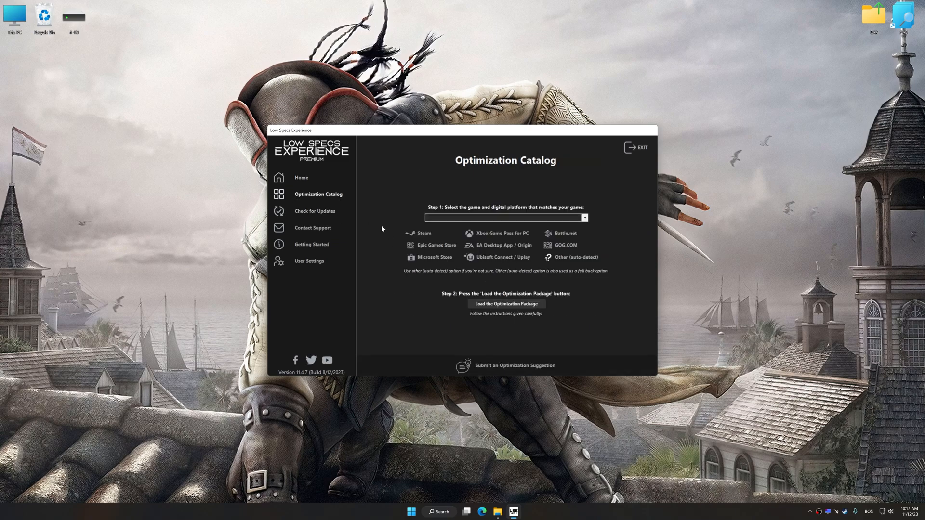
{"action": "left_click", "coordinate": [492, 218]}
{"action": "scroll", "coordinate": [497, 248], "scroll_direction": "down", "scroll_amount": 3}
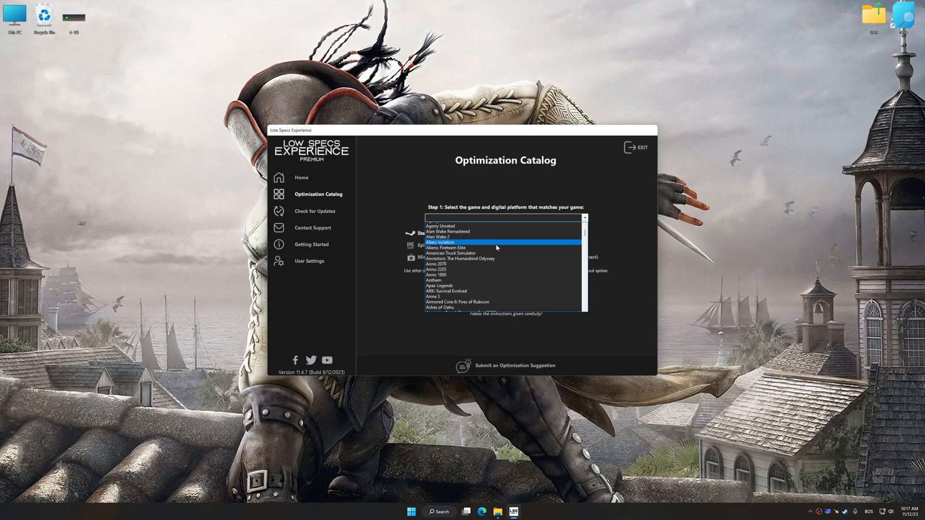
{"action": "scroll", "coordinate": [496, 247], "scroll_direction": "down", "scroll_amount": 2}
{"action": "scroll", "coordinate": [494, 253], "scroll_direction": "down", "scroll_amount": 2}
{"action": "scroll", "coordinate": [491, 262], "scroll_direction": "down", "scroll_amount": 1}
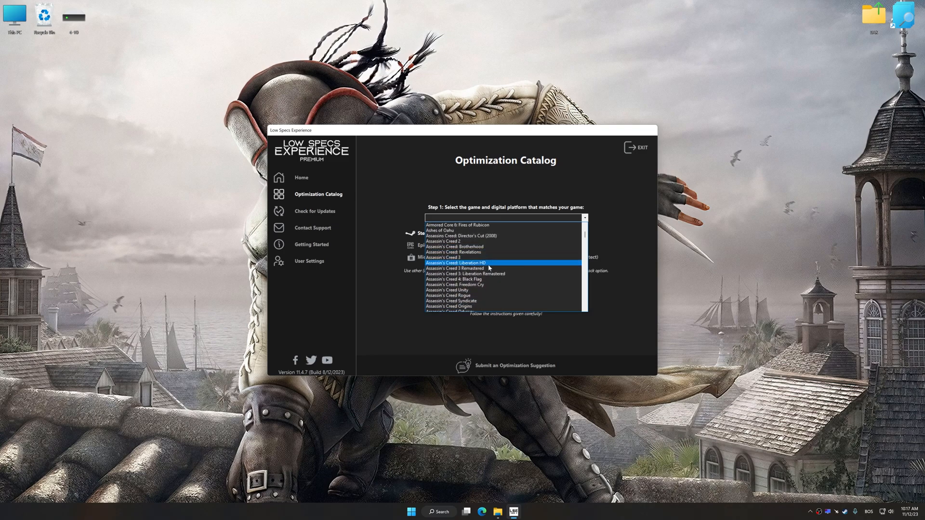
{"action": "left_click", "coordinate": [489, 263]}
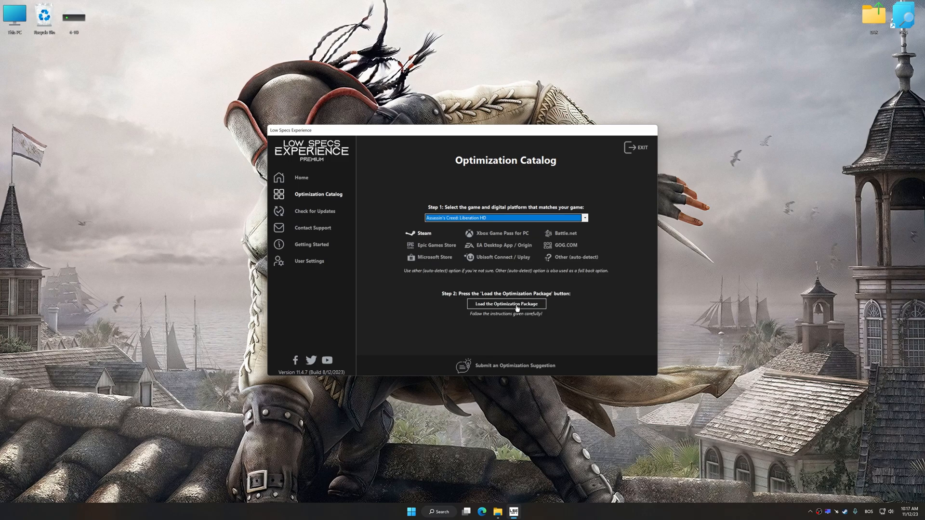
{"action": "left_click", "coordinate": [515, 308]}
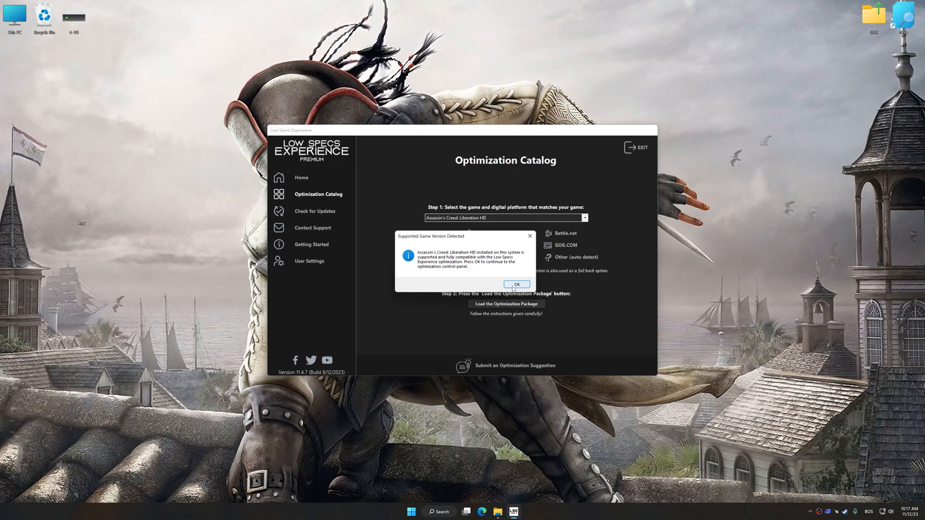
- Run Maximum Performance Optimization in Performance Mode at 1280 x 720 on the game
{"action": "left_click", "coordinate": [515, 285]}
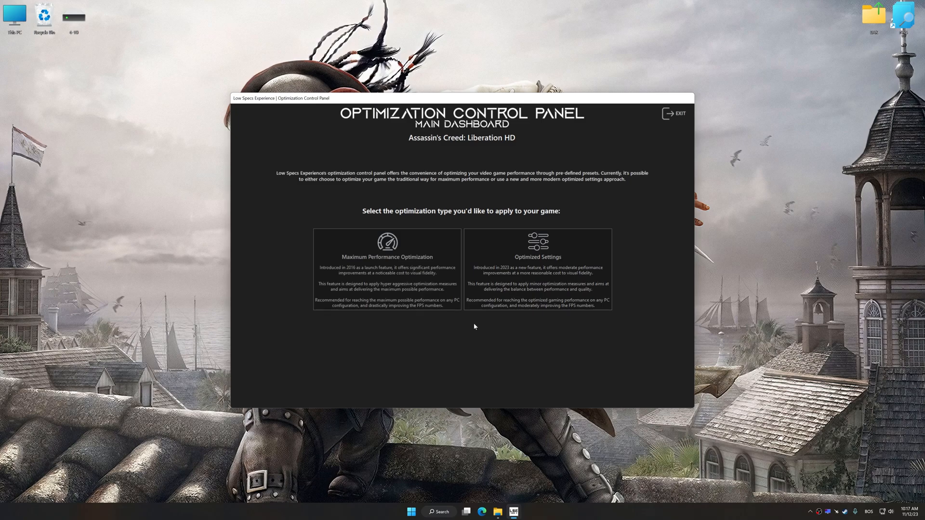
{"action": "left_click", "coordinate": [439, 274]}
{"action": "left_click", "coordinate": [568, 250]}
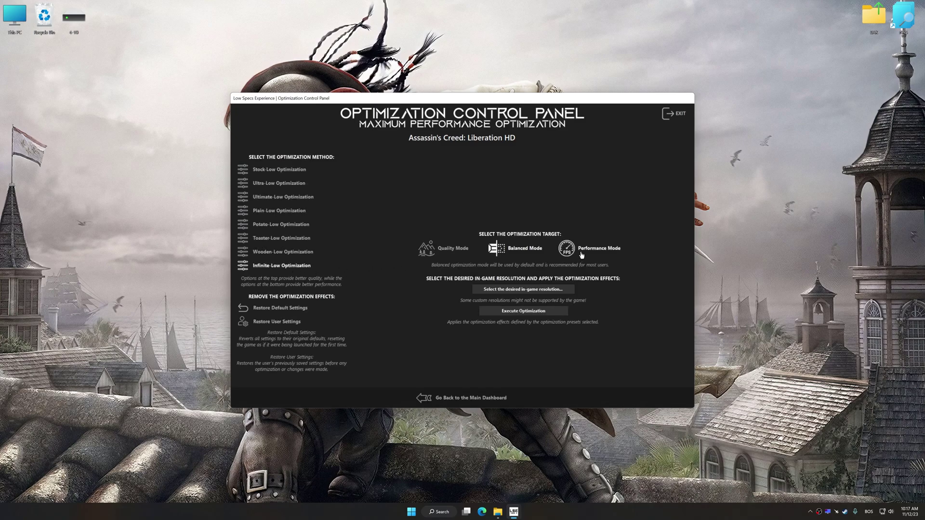
{"action": "left_click", "coordinate": [523, 289]}
{"action": "scroll", "coordinate": [535, 318], "scroll_direction": "down", "scroll_amount": 3}
{"action": "scroll", "coordinate": [537, 316], "scroll_direction": "up", "scroll_amount": 2}
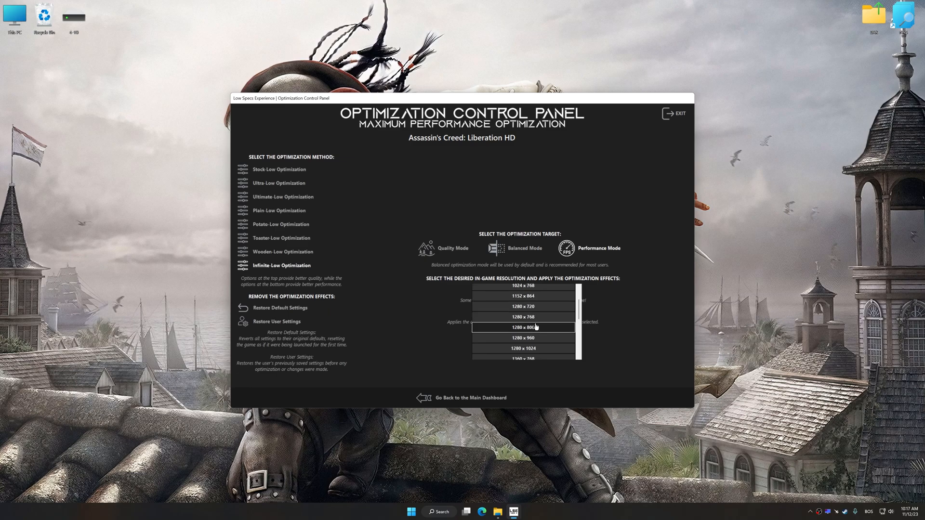
{"action": "left_click", "coordinate": [524, 307]}
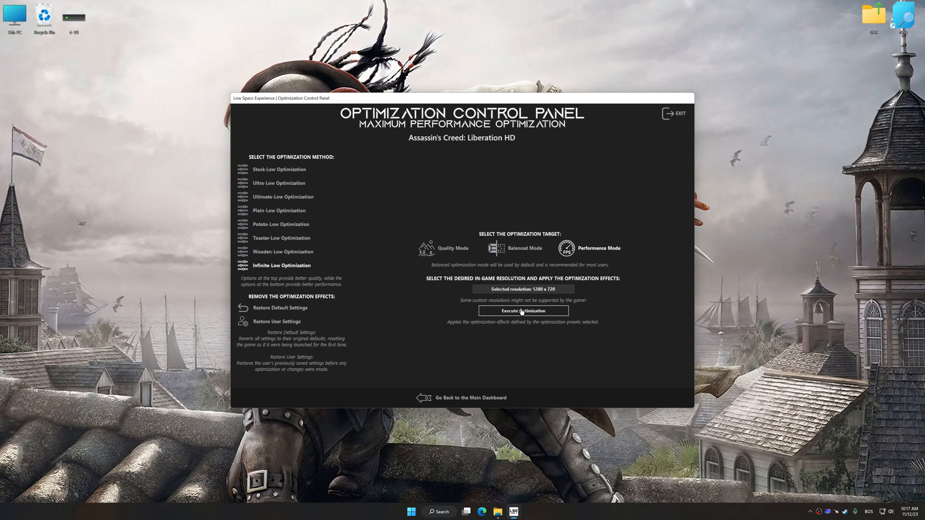
{"action": "left_click", "coordinate": [522, 312]}
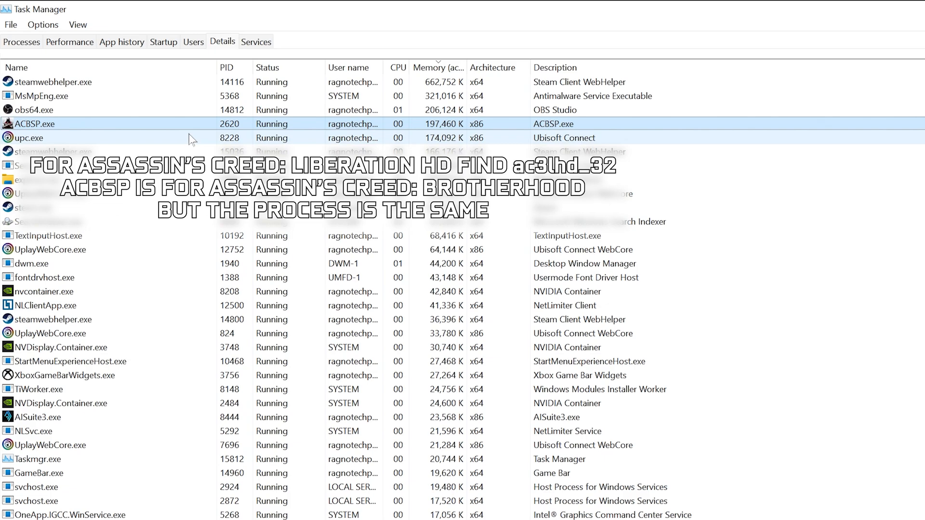
- Set ACBSP.exe processor affinity to exclude CPU 0, keeping the other processors allowed
{"action": "right_click", "coordinate": [76, 125]}
{"action": "left_click", "coordinate": [124, 208]}
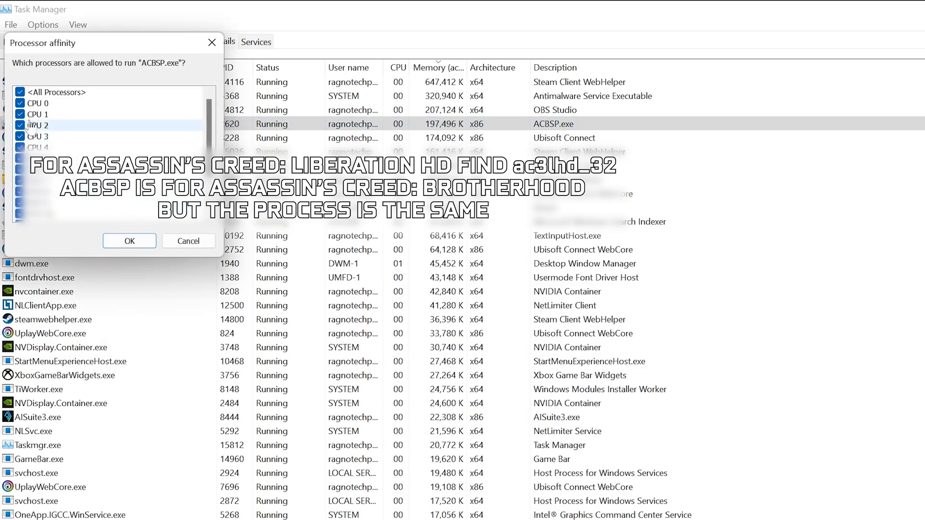
{"action": "left_click", "coordinate": [21, 104]}
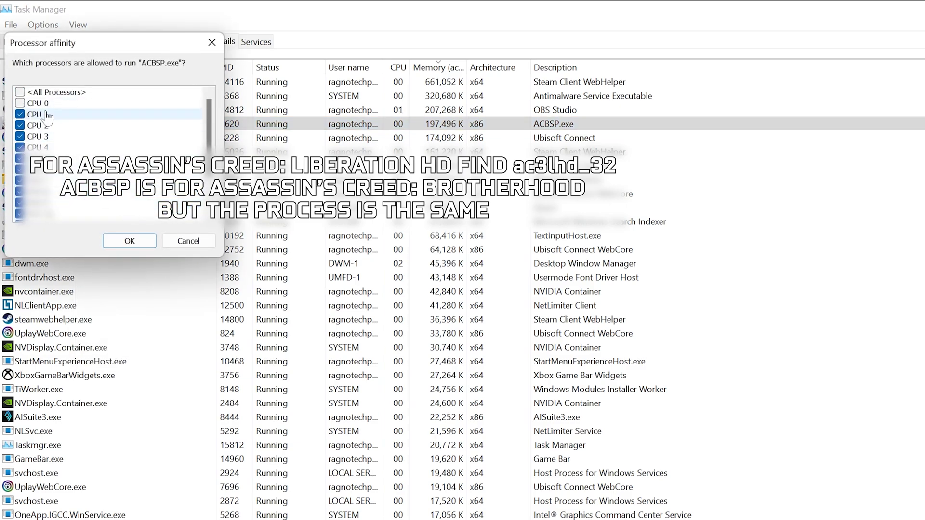
{"action": "left_click", "coordinate": [130, 240]}
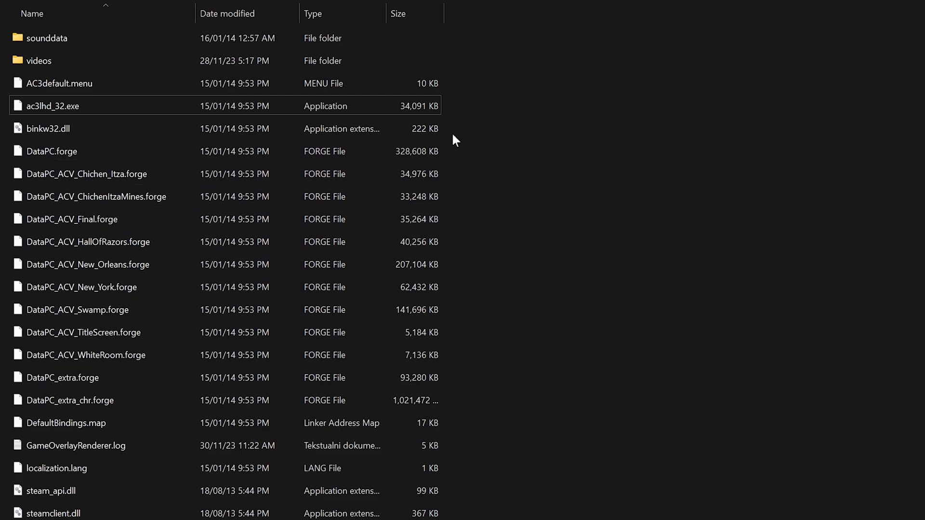
- In ac3lhd_32.exe Properties, enable Windows 8 compatibility mode
{"action": "right_click", "coordinate": [54, 108]}
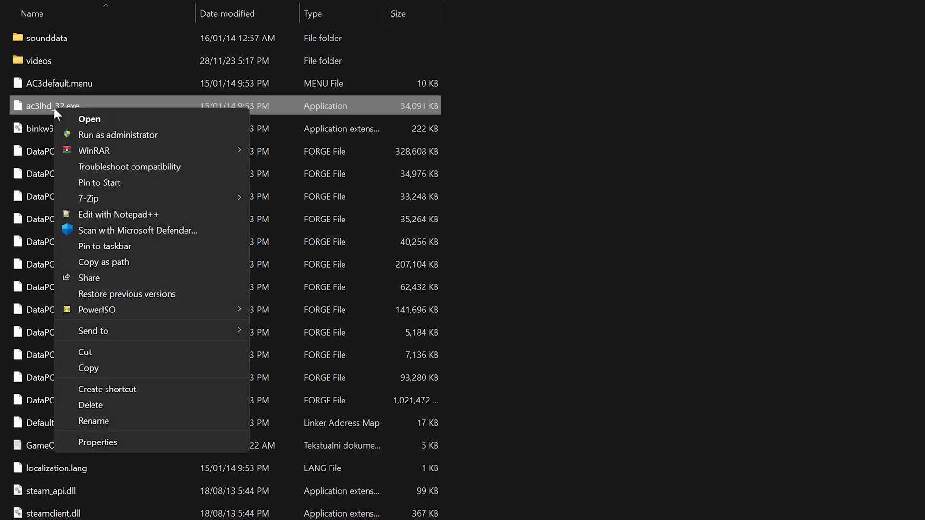
{"action": "left_click", "coordinate": [154, 441]}
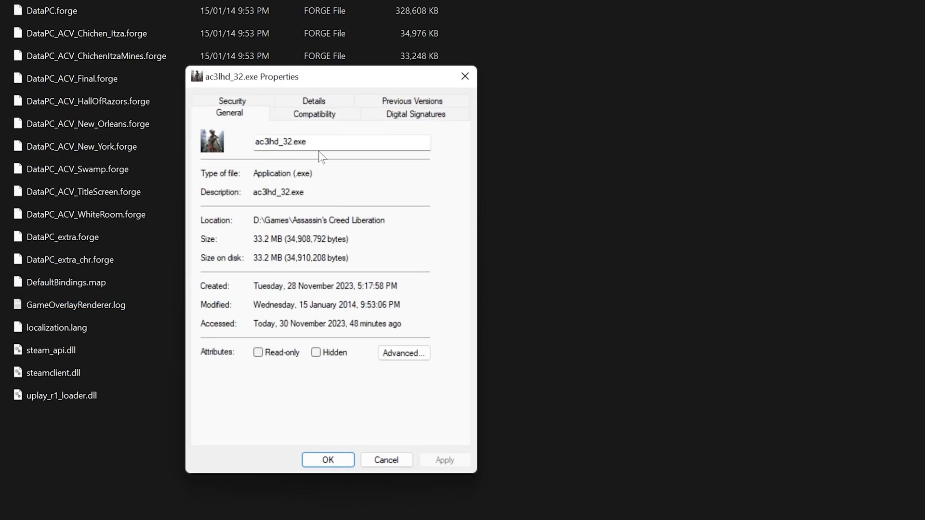
{"action": "left_click", "coordinate": [310, 118]}
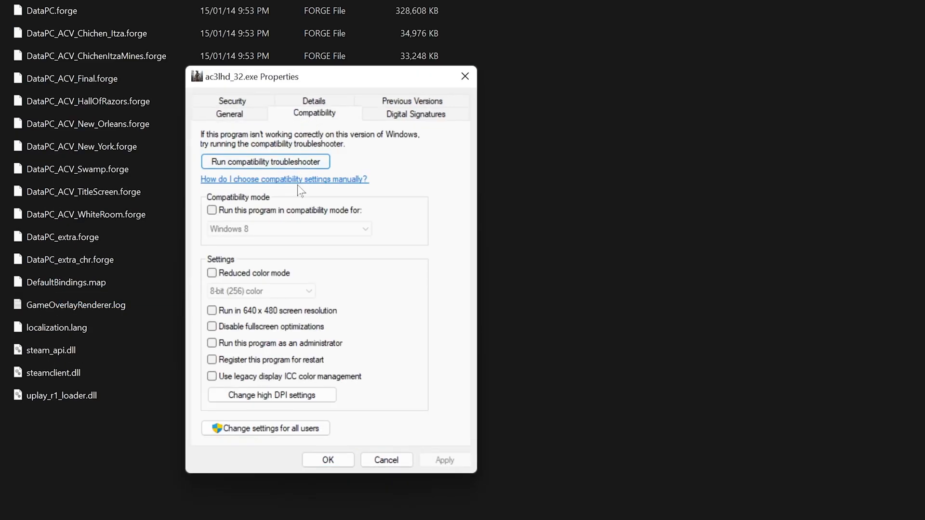
{"action": "left_click", "coordinate": [282, 211]}
{"action": "left_click", "coordinate": [277, 229]}
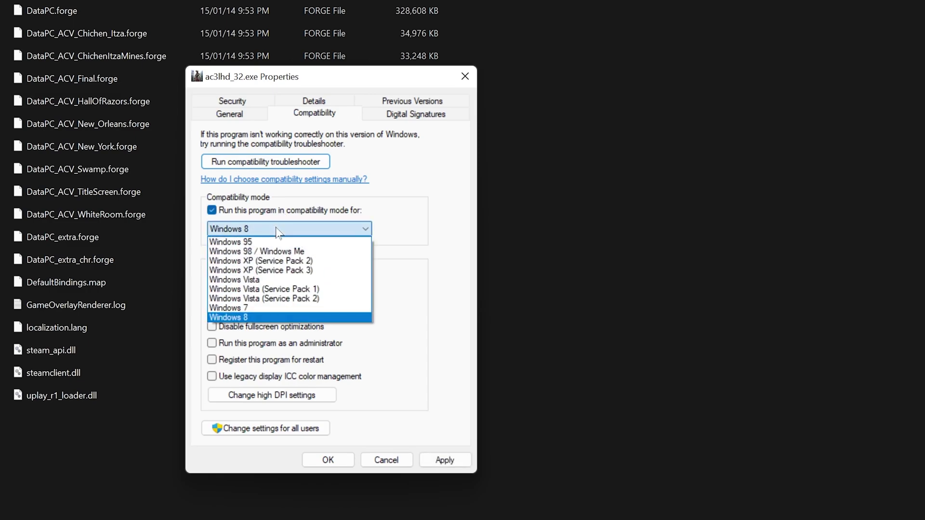
{"action": "left_click", "coordinate": [254, 317]}
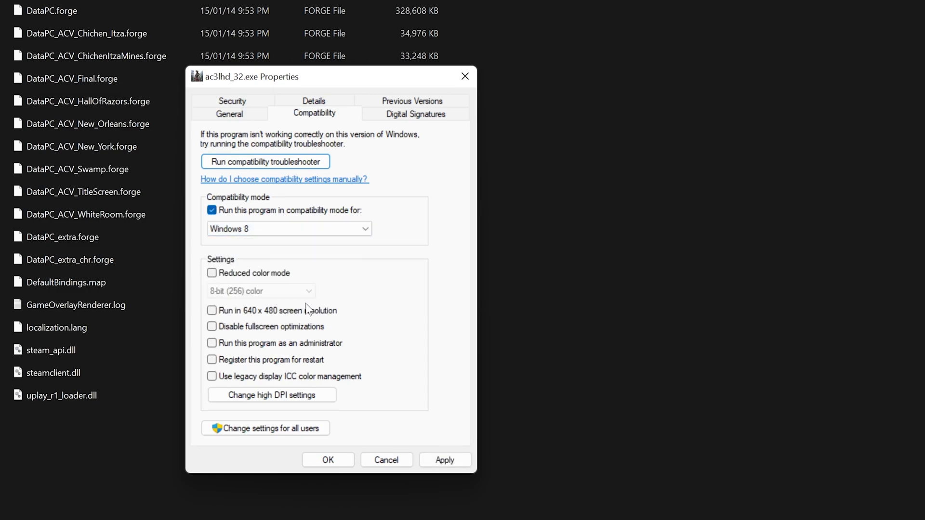
- Enable Run as administrator and Disable fullscreen optimizations, then apply the settings
{"action": "left_click", "coordinate": [242, 345]}
{"action": "left_click", "coordinate": [260, 328]}
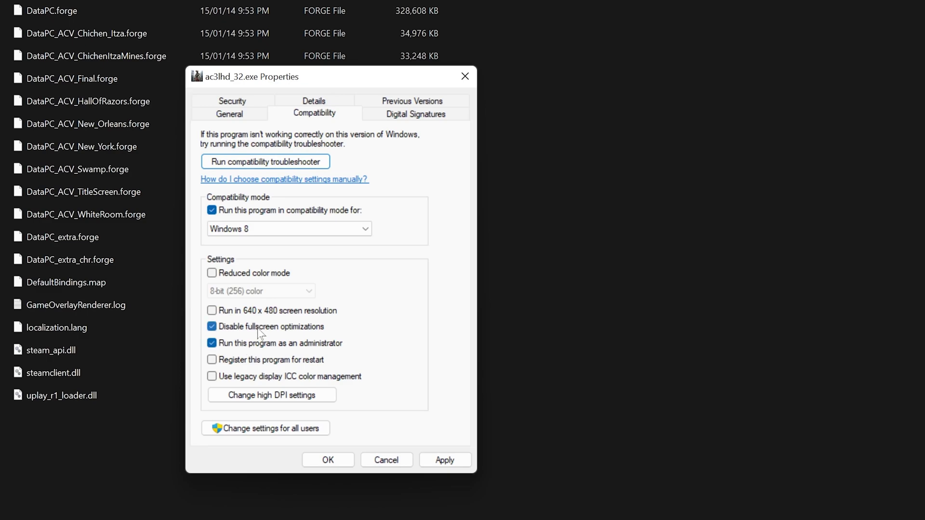
{"action": "left_click", "coordinate": [325, 463]}
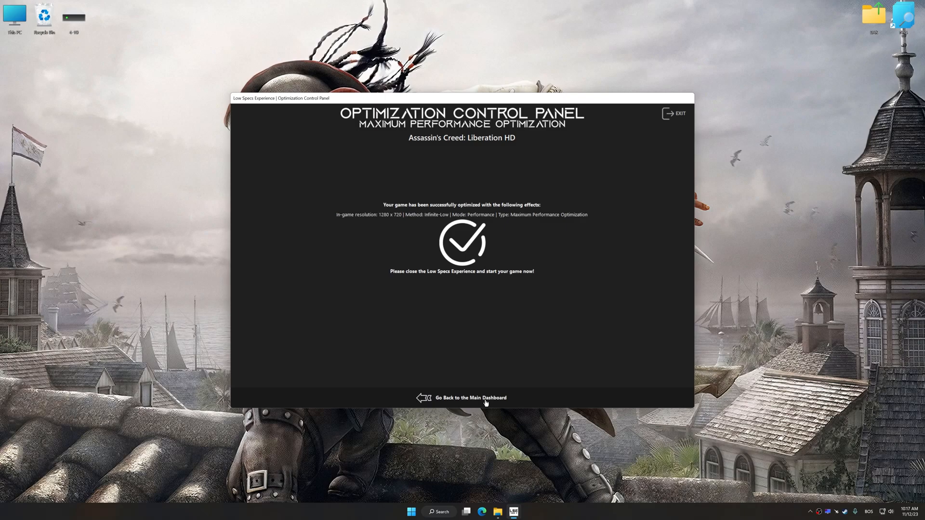
- Restore Assassin's Creed: Liberation HD default settings from Maximum Performance Optimization
{"action": "left_click", "coordinate": [470, 398]}
{"action": "left_click", "coordinate": [397, 296]}
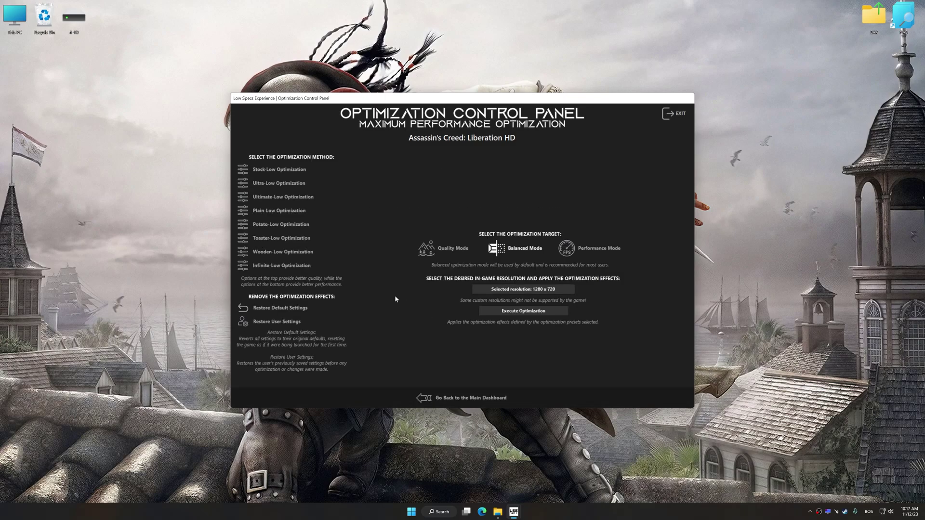
{"action": "left_click", "coordinate": [279, 307]}
{"action": "left_click", "coordinate": [491, 283]}
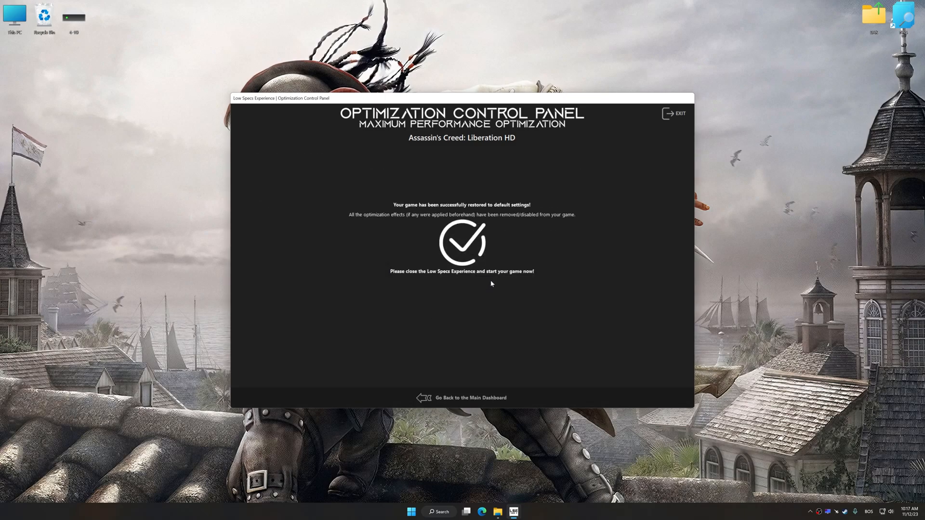